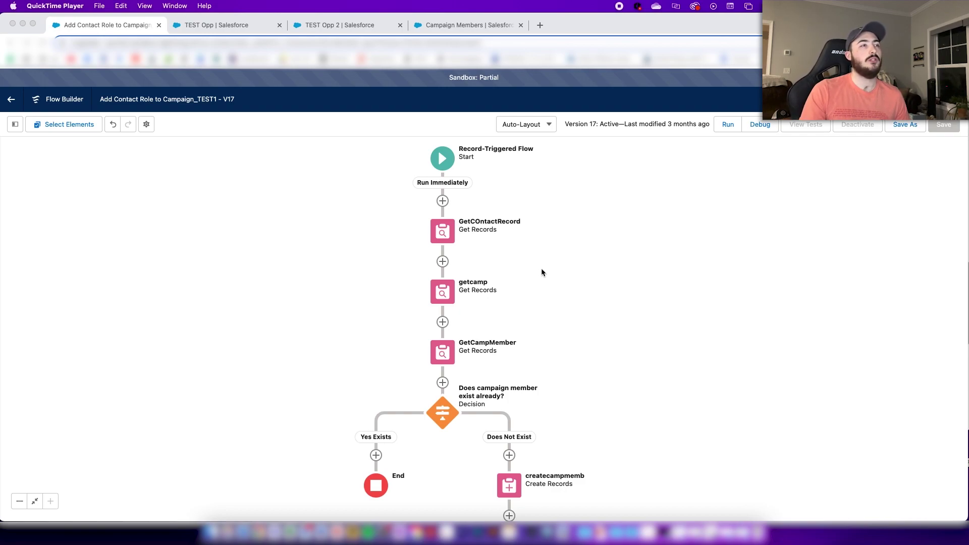
Open the flow's Configure Start settings: Opportunity Contact Role object, triggered when a record is created.
click(616, 260)
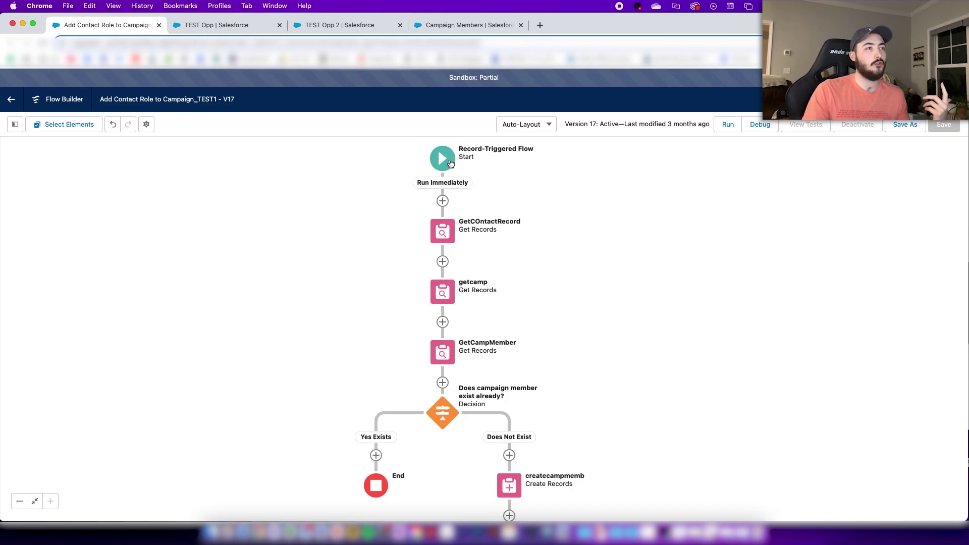
click(451, 163)
click(502, 273)
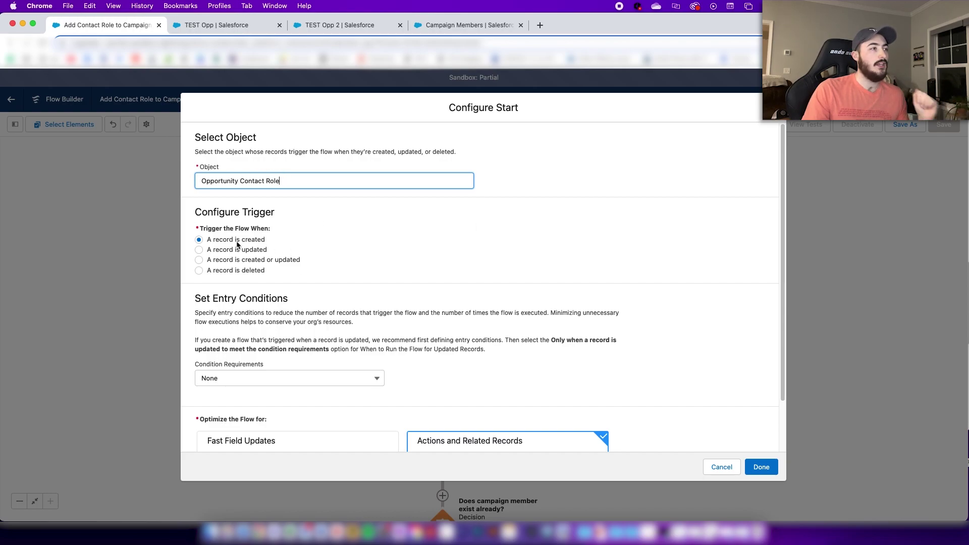
Cancel the start settings unchanged and pan the canvas to the GetCOntactRecord step.
scroll(389, 247, down, 2)
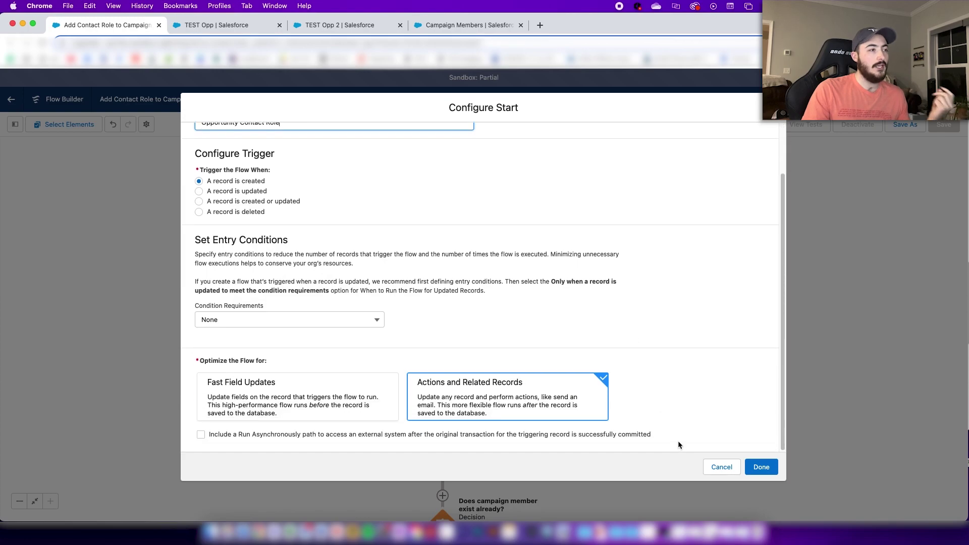
click(722, 467)
scroll(634, 385, down, 6)
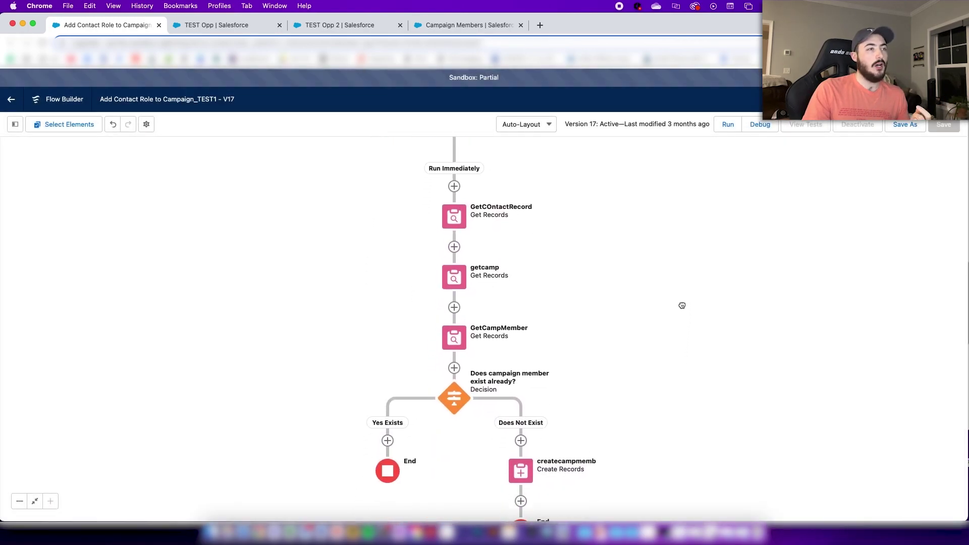
drag(602, 213, 601, 329)
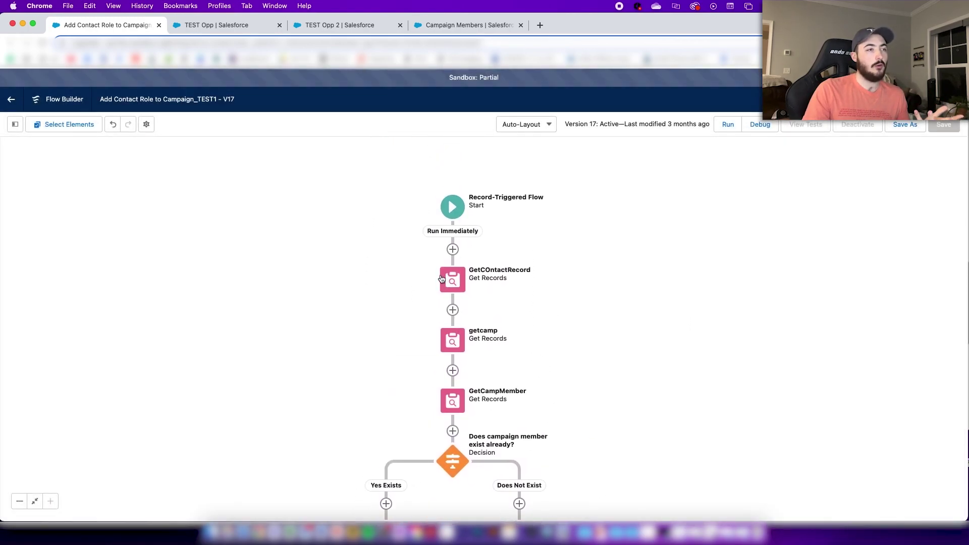
click(442, 279)
click(449, 396)
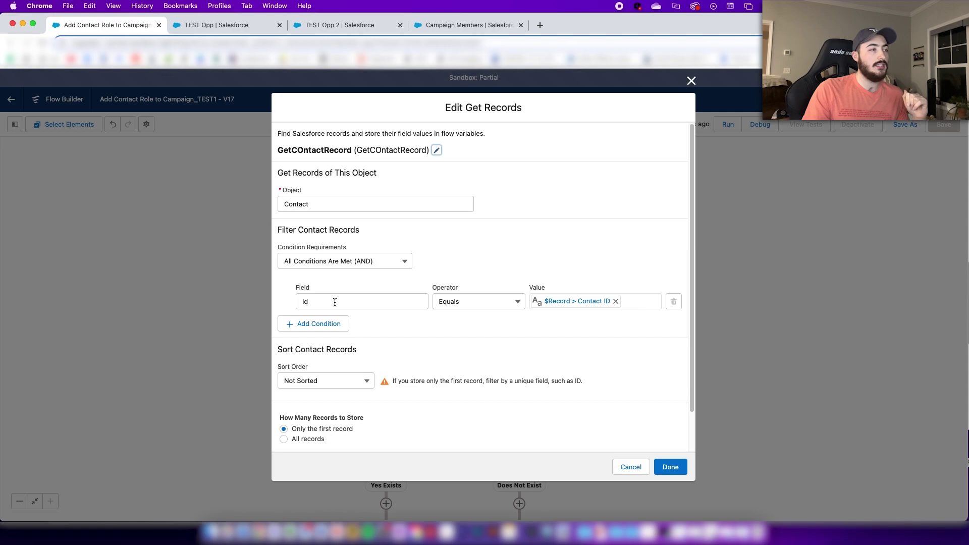
click(562, 301)
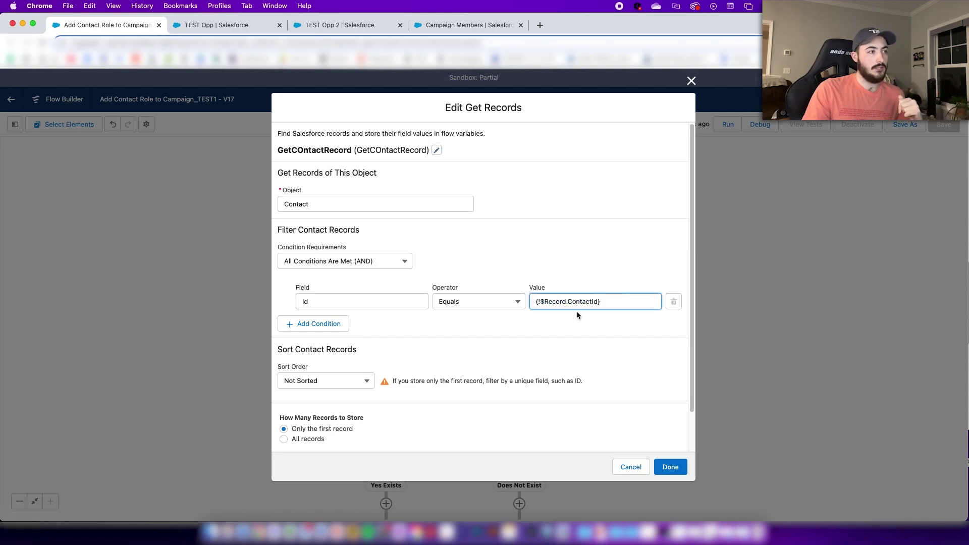
scroll(590, 342, down, 2)
click(638, 464)
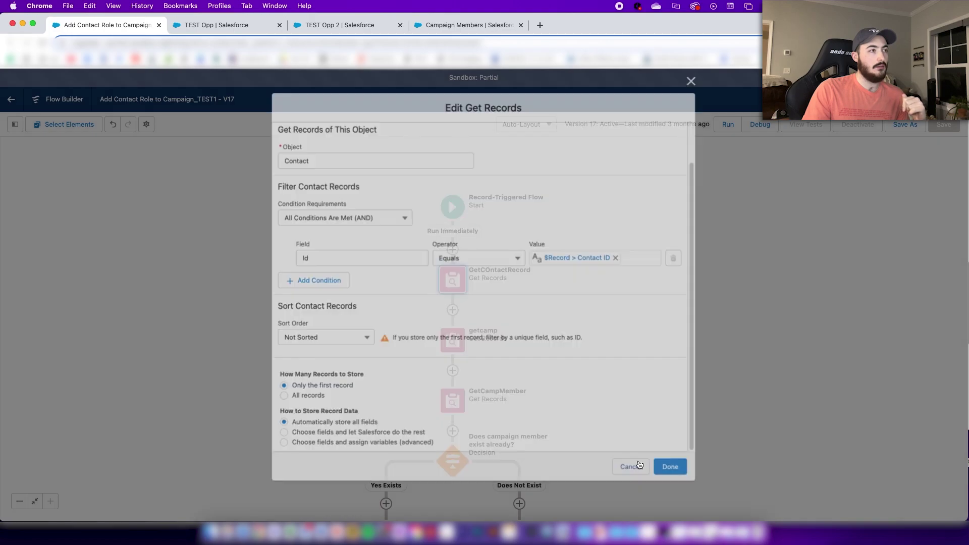
scroll(676, 394, down, 2)
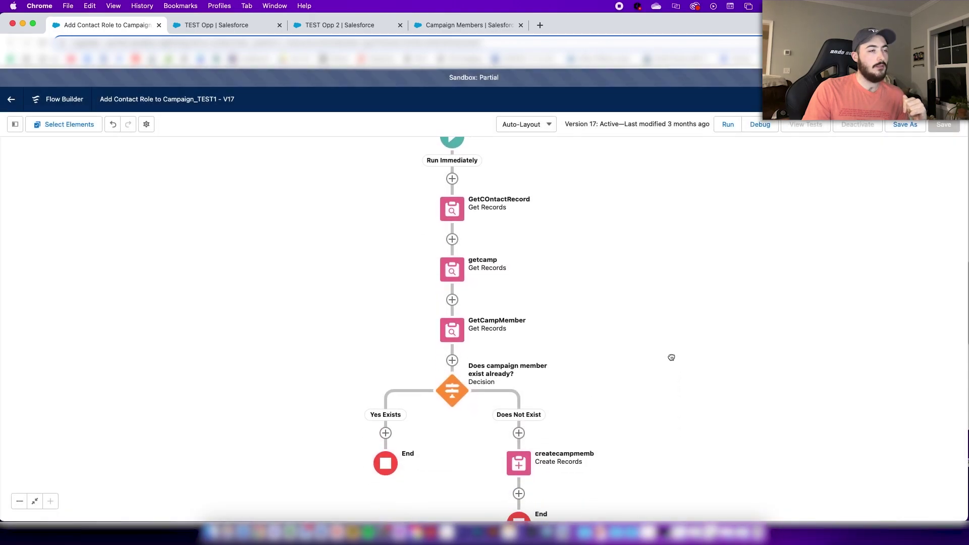
click(450, 269)
click(471, 385)
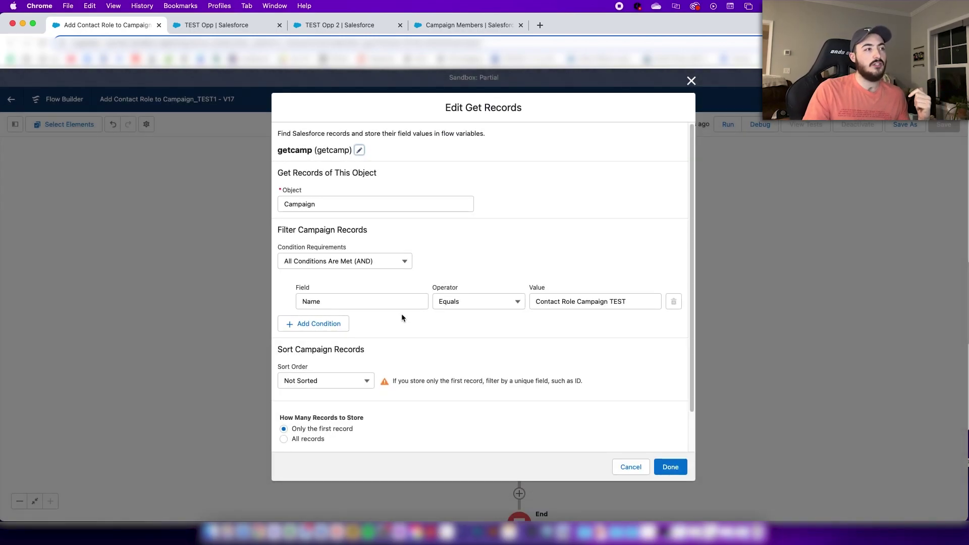
click(330, 301)
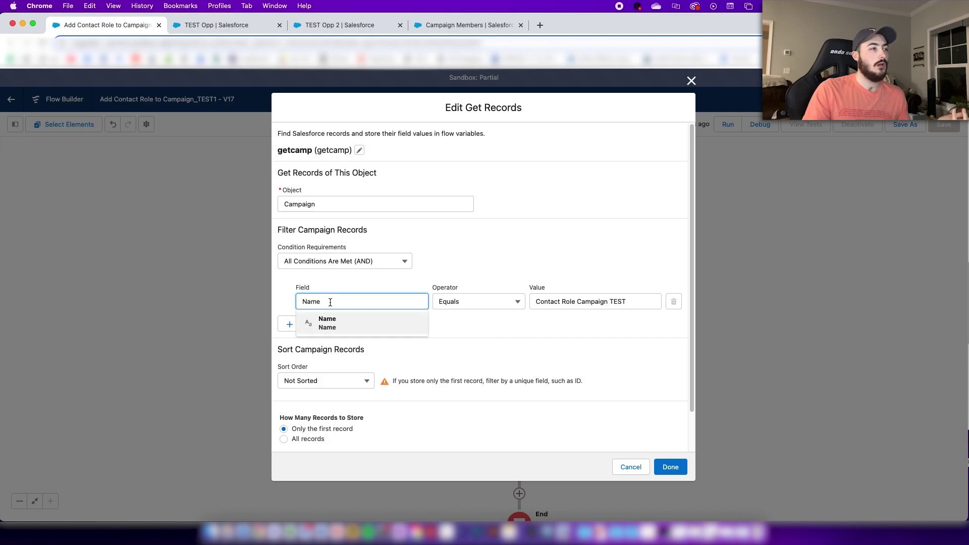
click(523, 257)
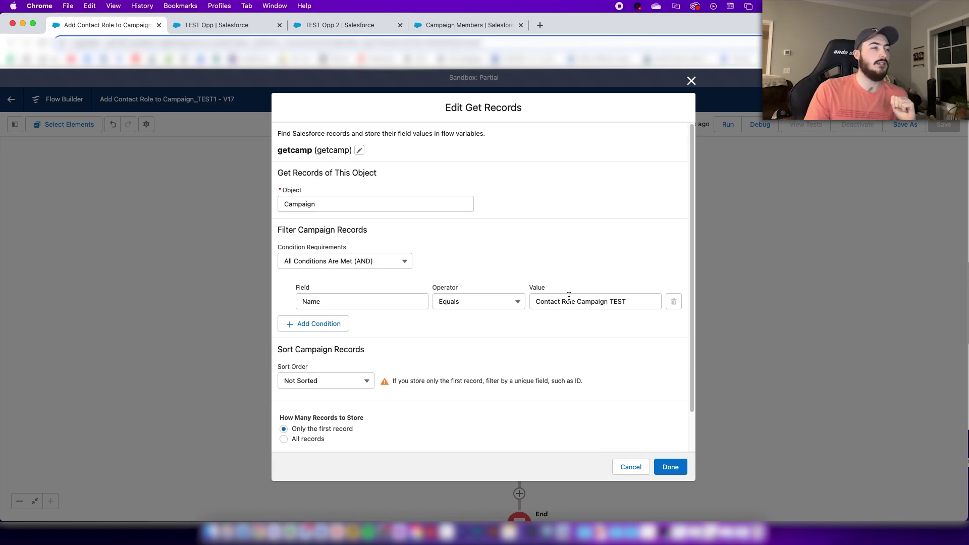
scroll(604, 438, down, 2)
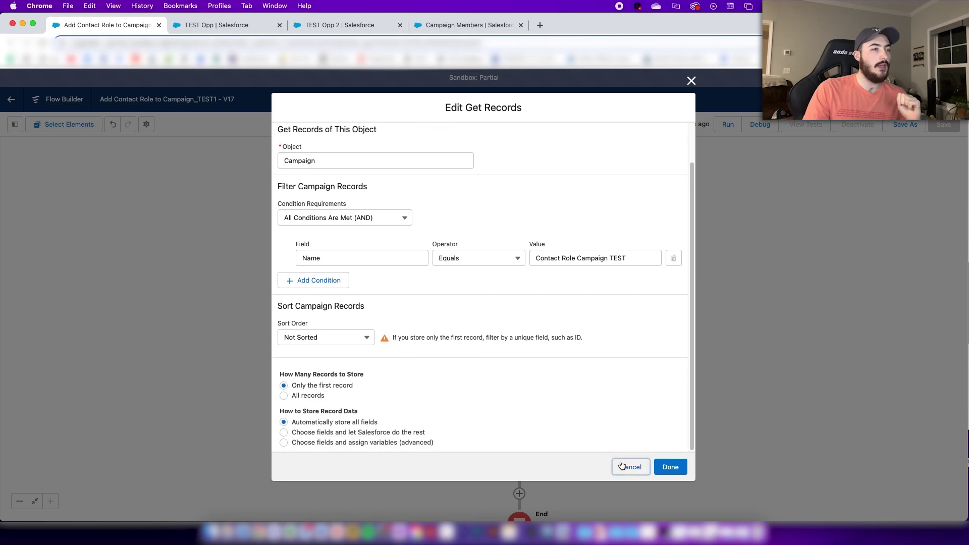
click(637, 467)
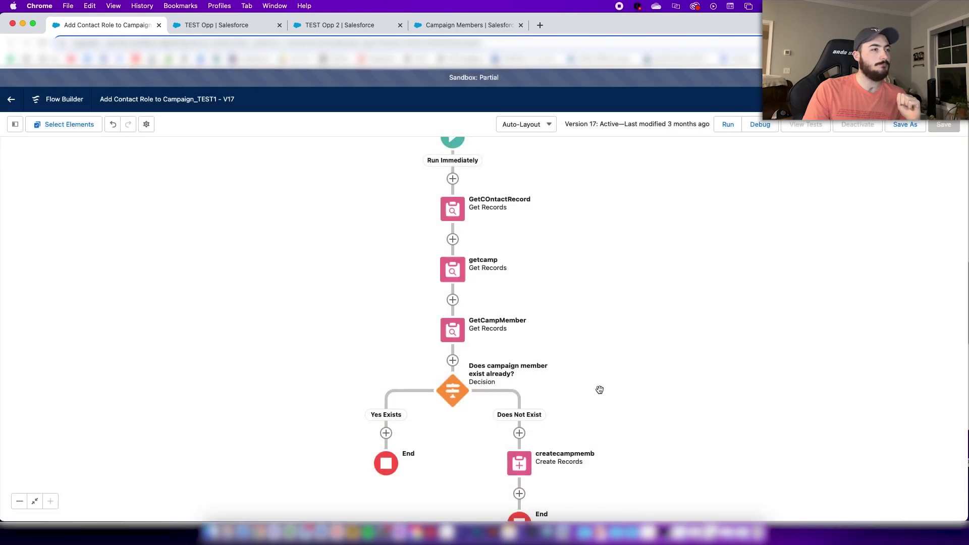
click(460, 336)
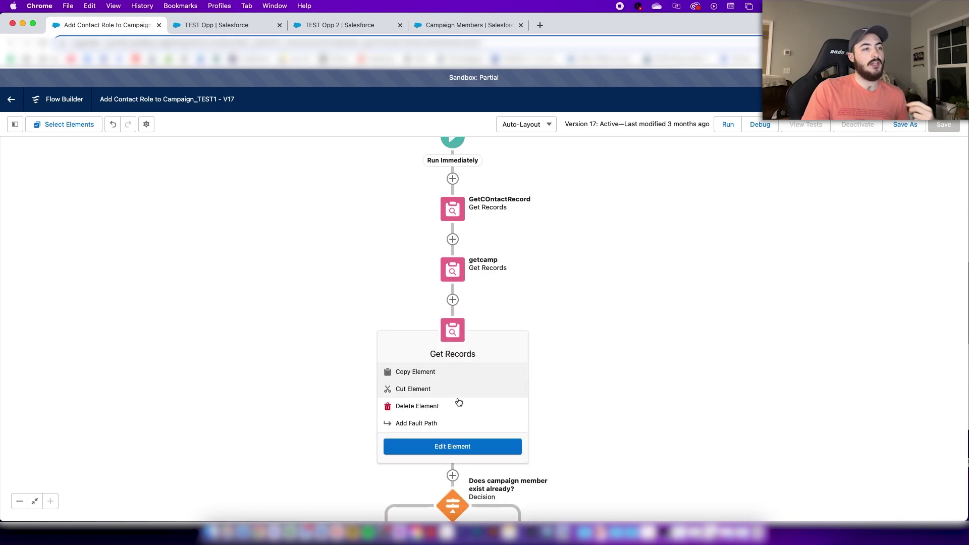
click(474, 444)
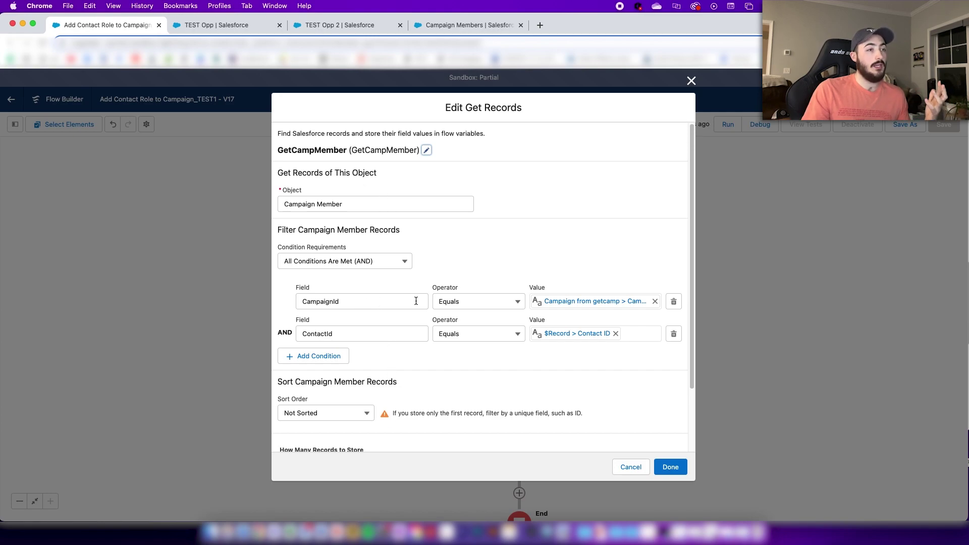
click(623, 302)
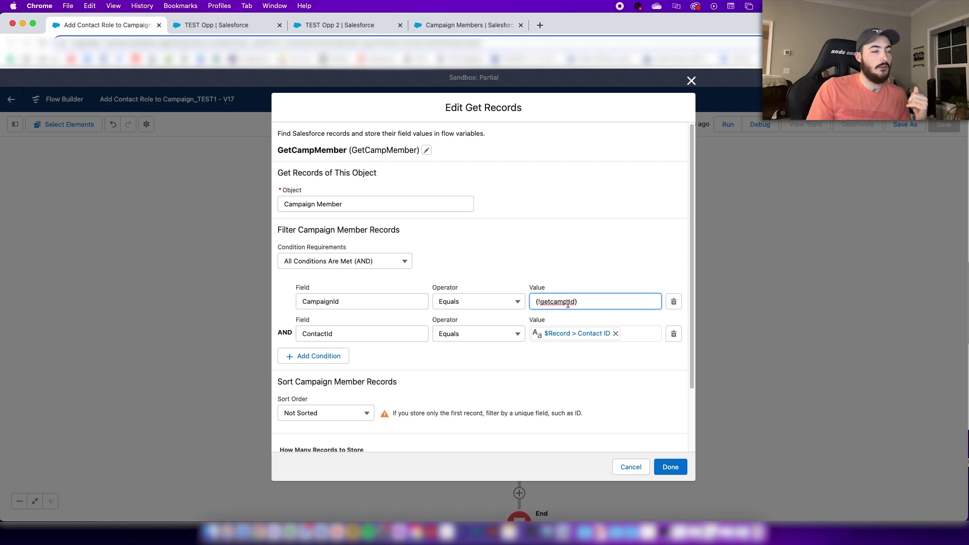
click(432, 358)
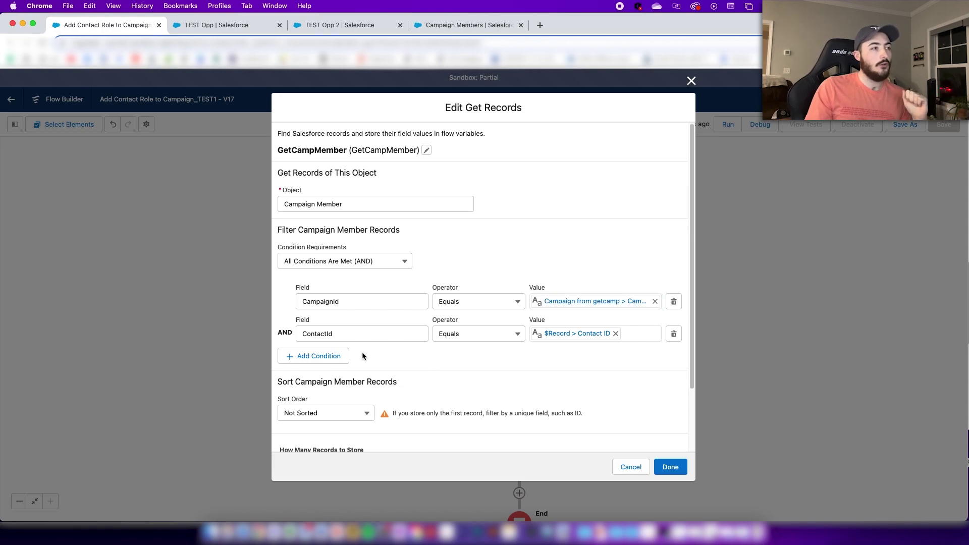
click(334, 337)
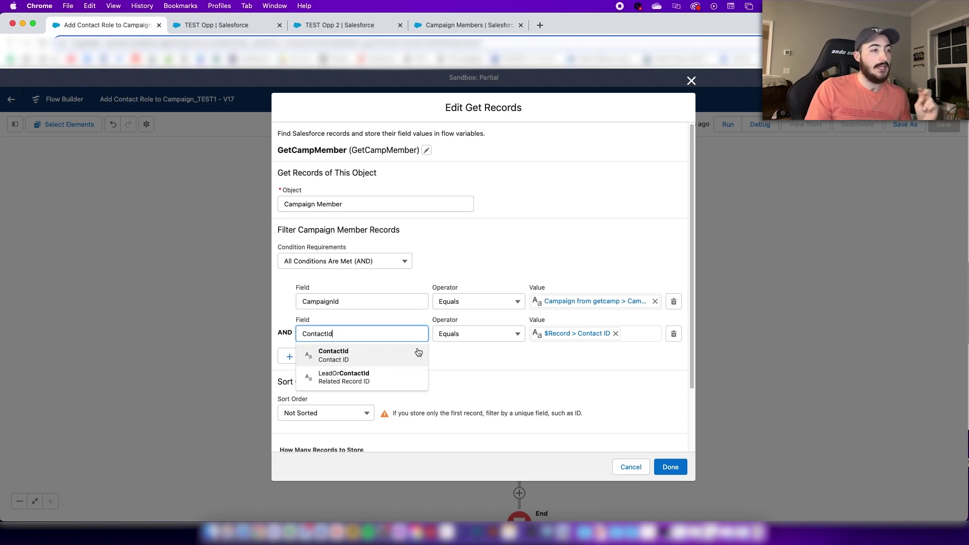
click(462, 352)
click(556, 338)
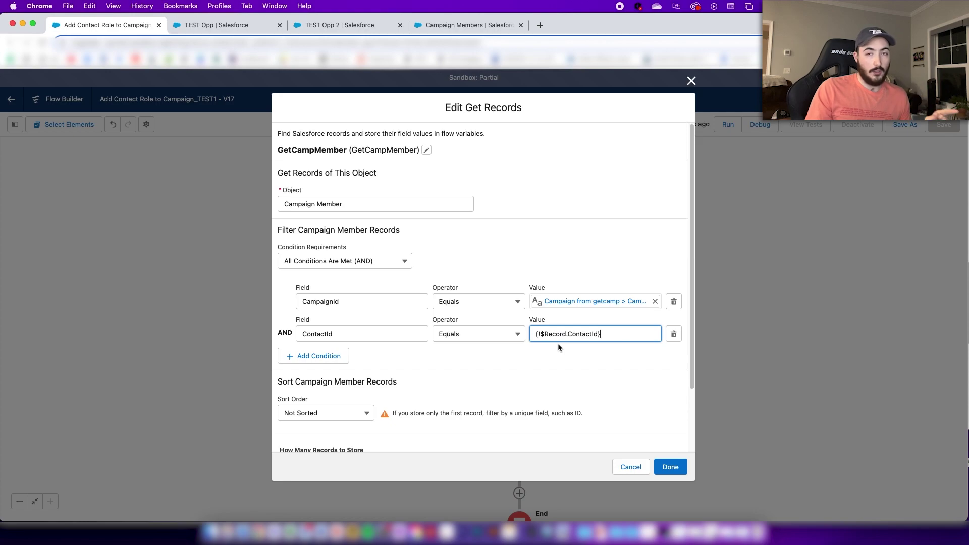
scroll(567, 352, down, 3)
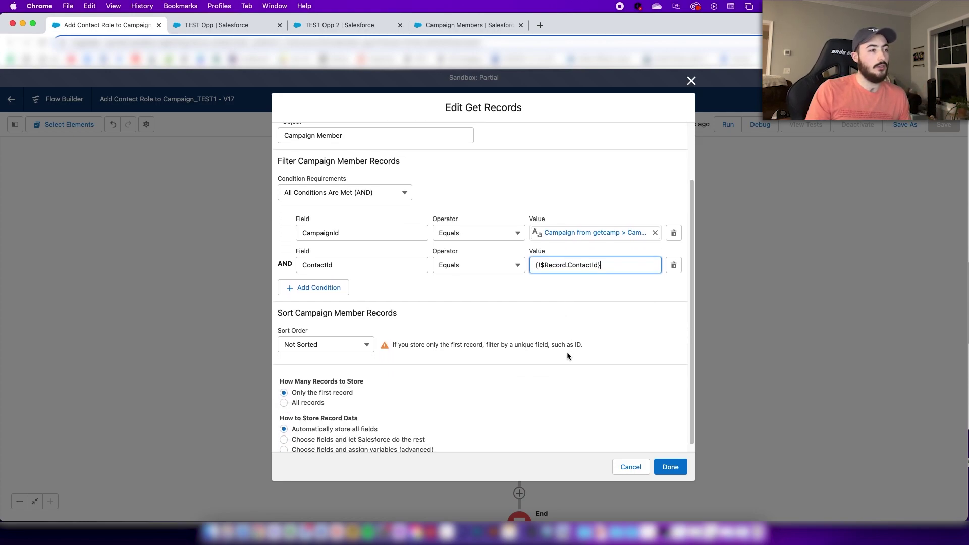
scroll(567, 352, up, 3)
click(631, 467)
drag(644, 399, 638, 324)
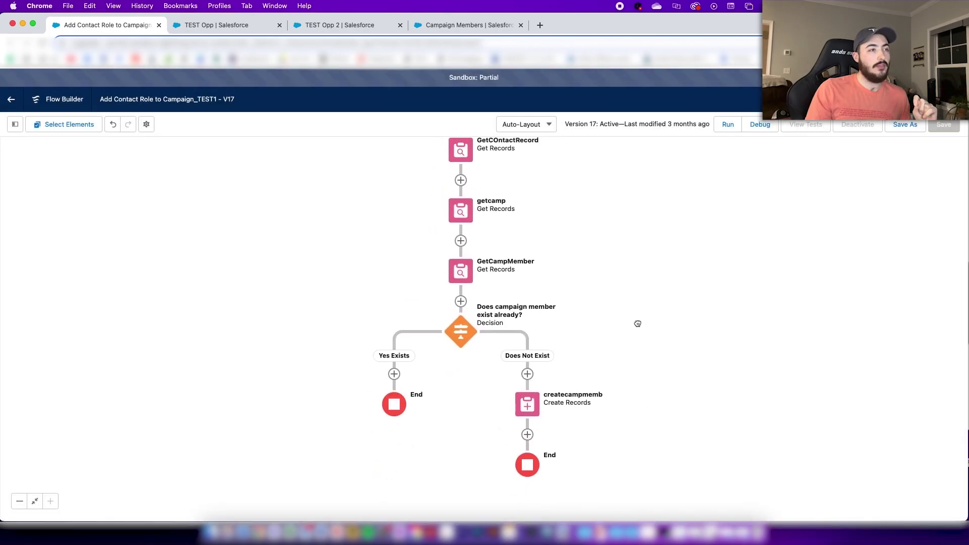
Inspect the decision's Yes Exists condition (campaign member Is Null False), then cancel without changes.
click(466, 343)
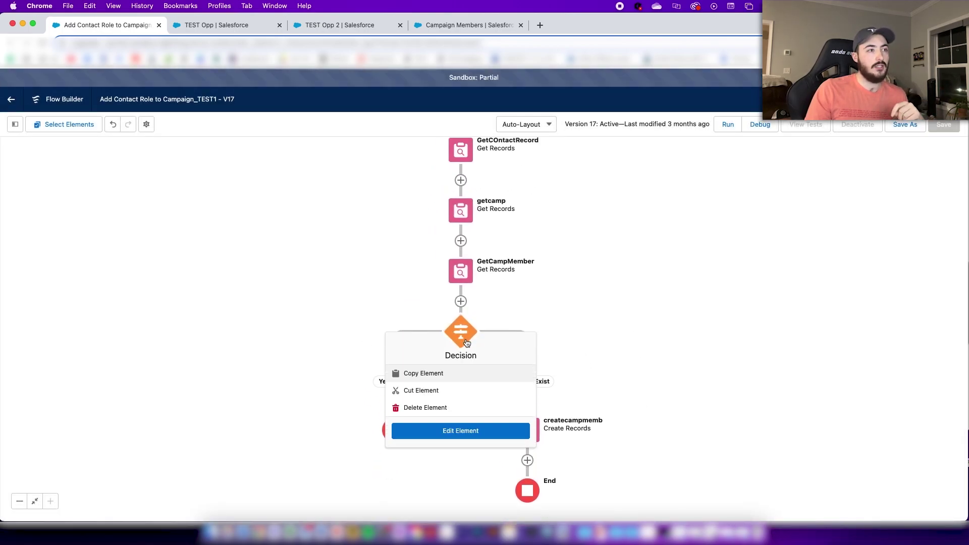
click(493, 438)
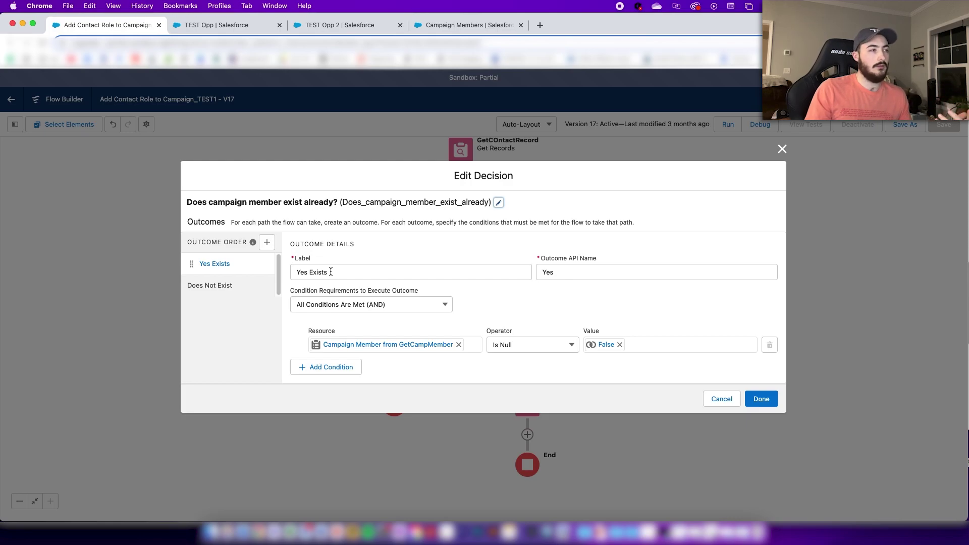
click(402, 344)
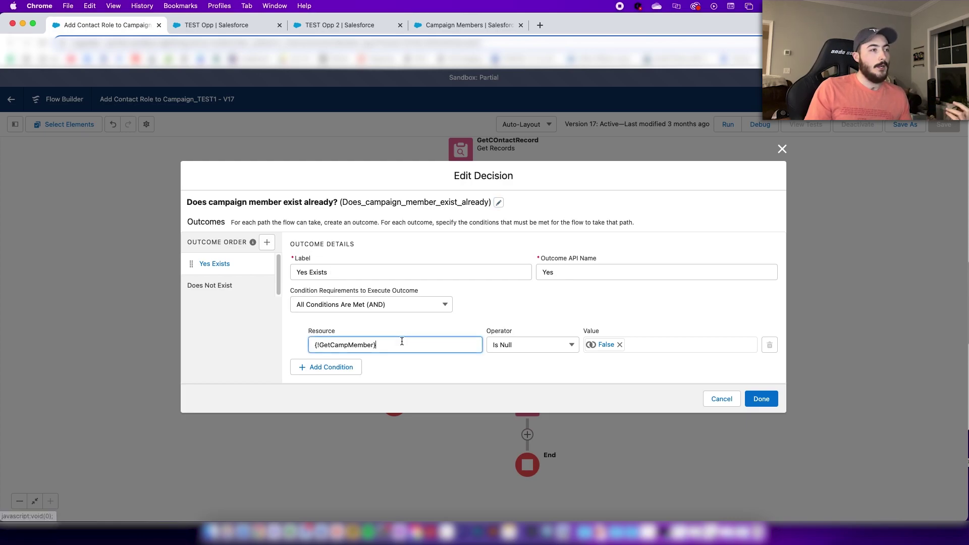
triple_click(318, 345)
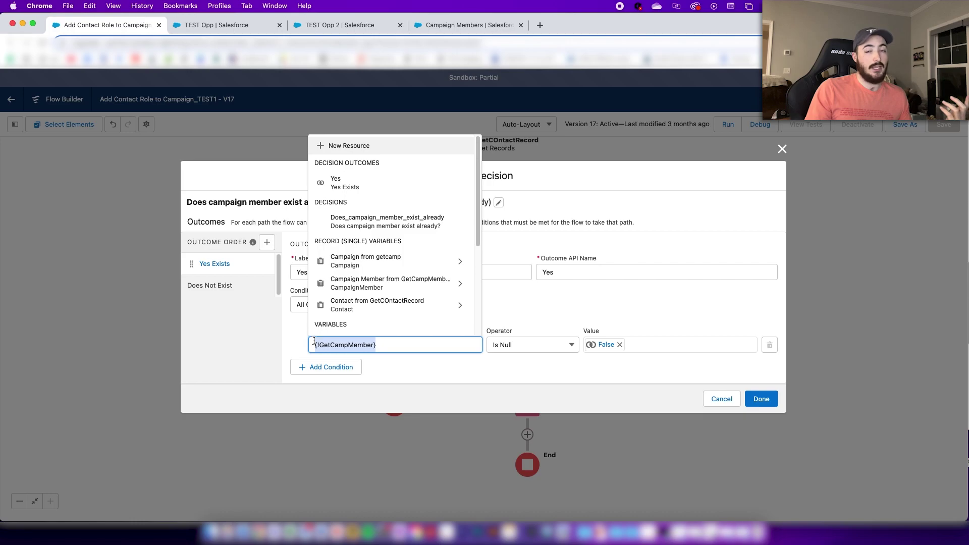
click(557, 300)
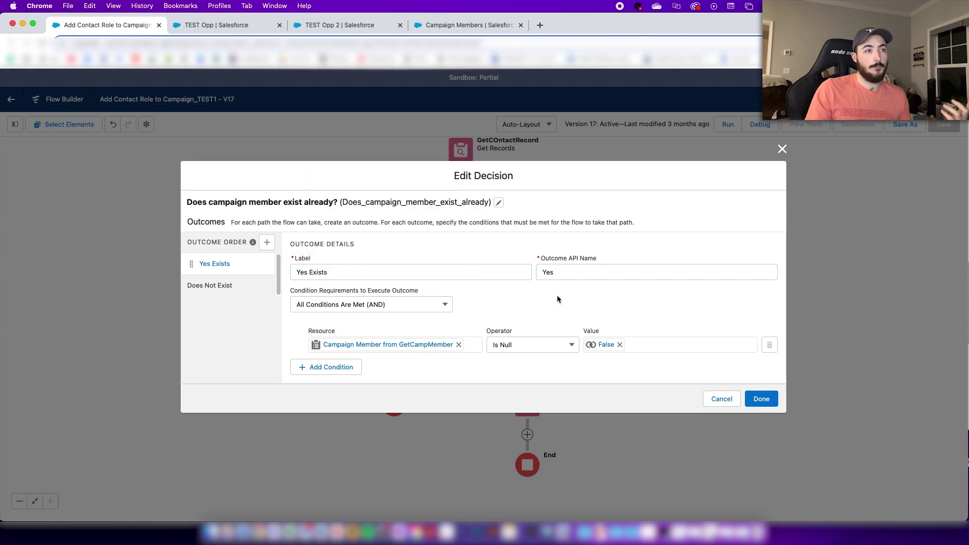
click(595, 347)
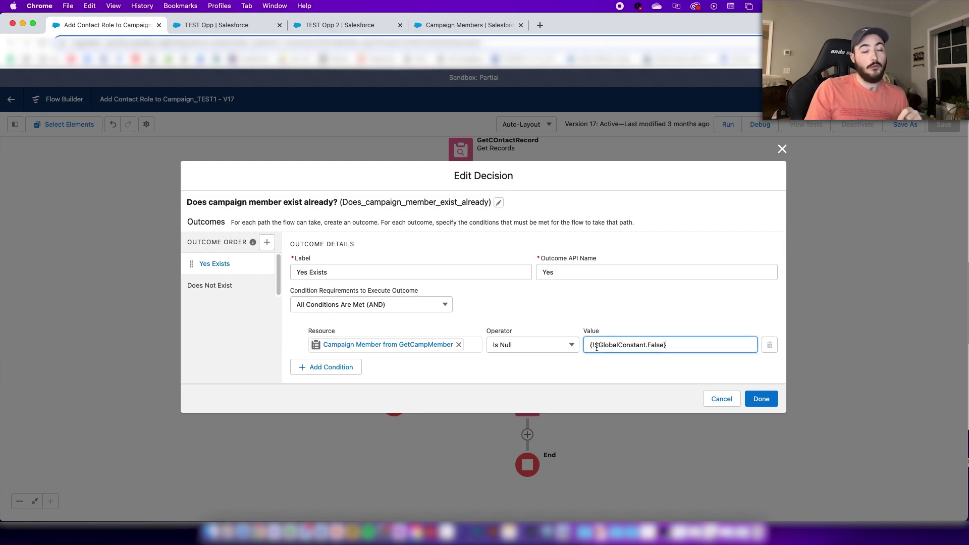
click(623, 320)
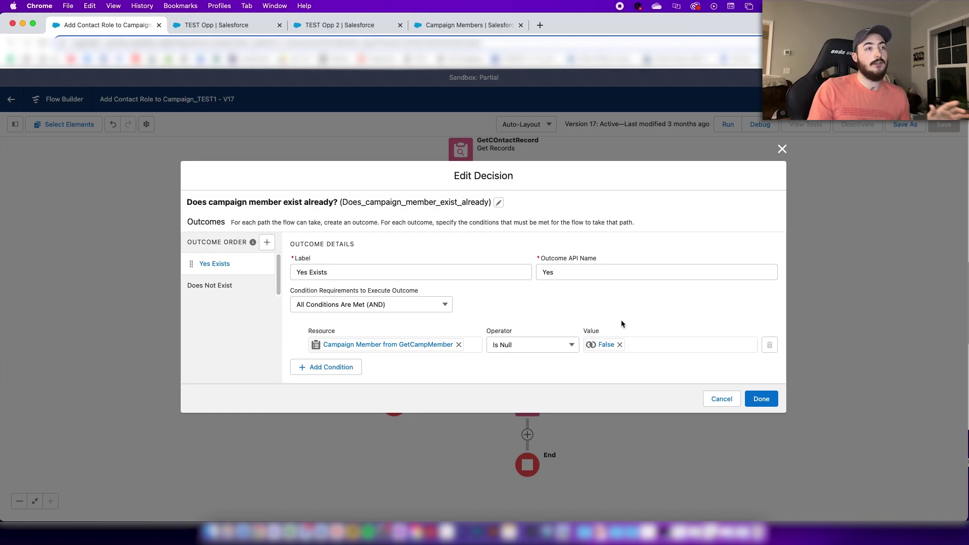
click(710, 396)
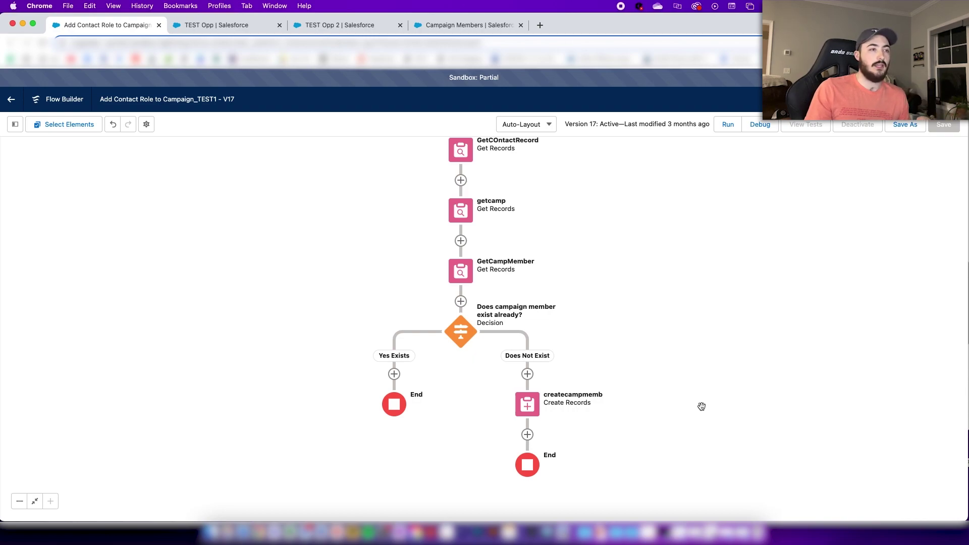
Inspect the createcampmemb step's object and field-setting options, then discard the changes.
scroll(783, 378, down, 1)
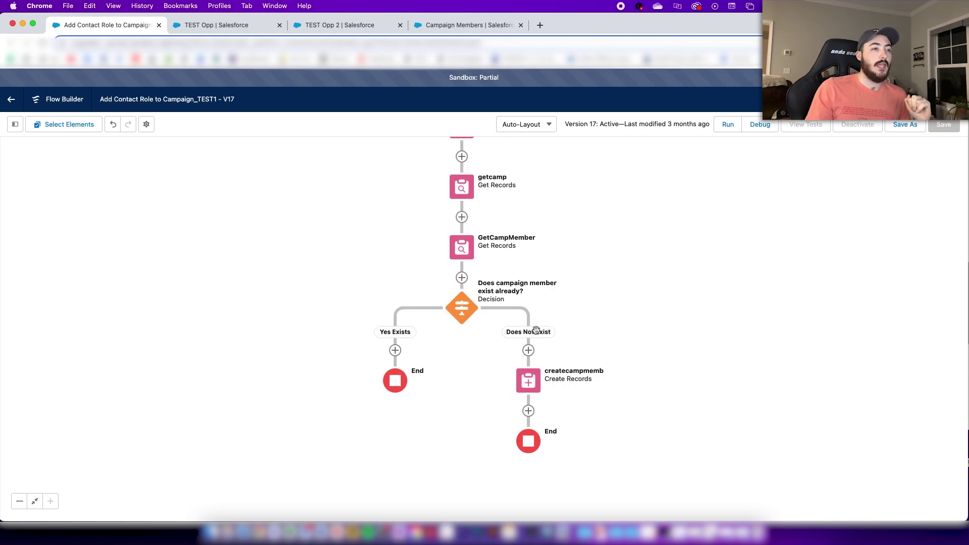
click(528, 376)
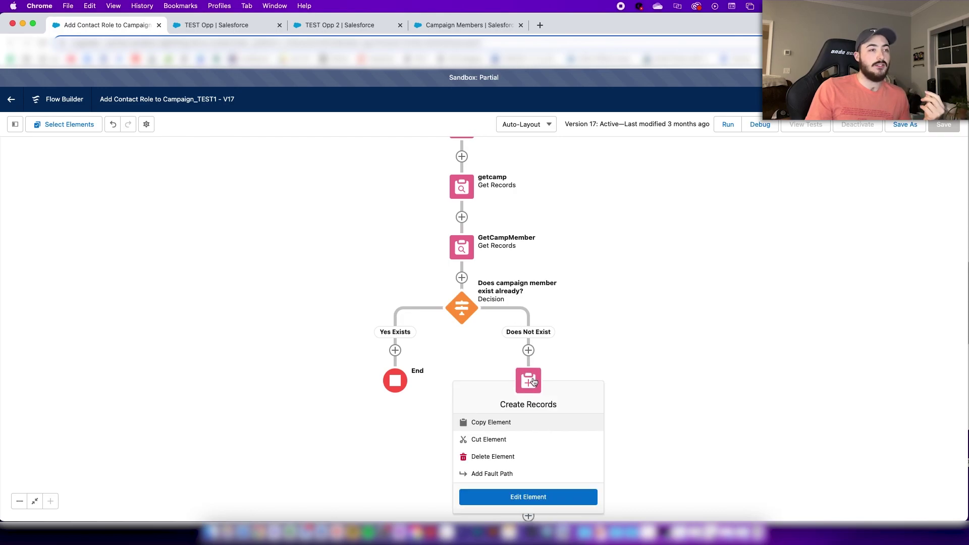
click(551, 495)
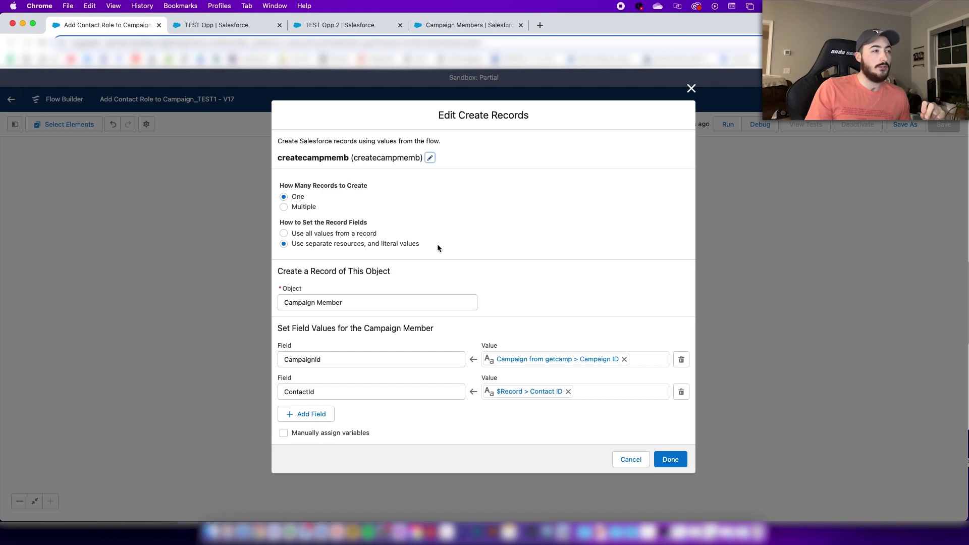
click(404, 301)
click(373, 303)
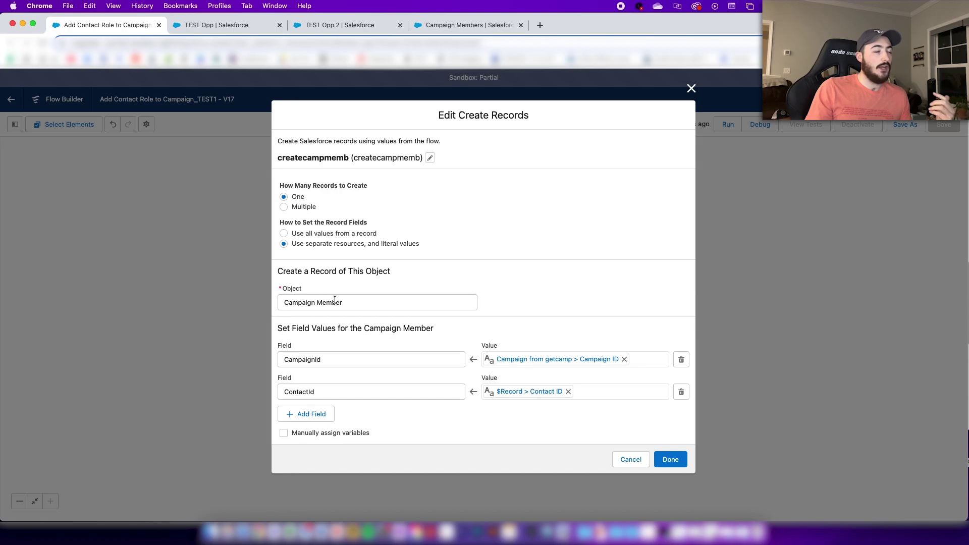
click(283, 233)
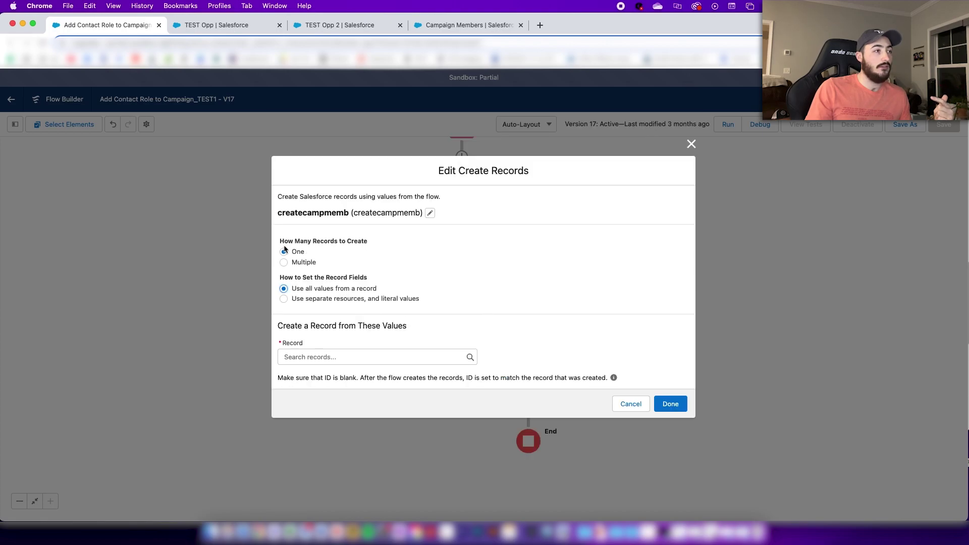
click(614, 400)
Review createcampmemb's campaign ID and contact ID values, cancel unchanged, and switch to the TEST Opp record.
click(528, 381)
click(528, 497)
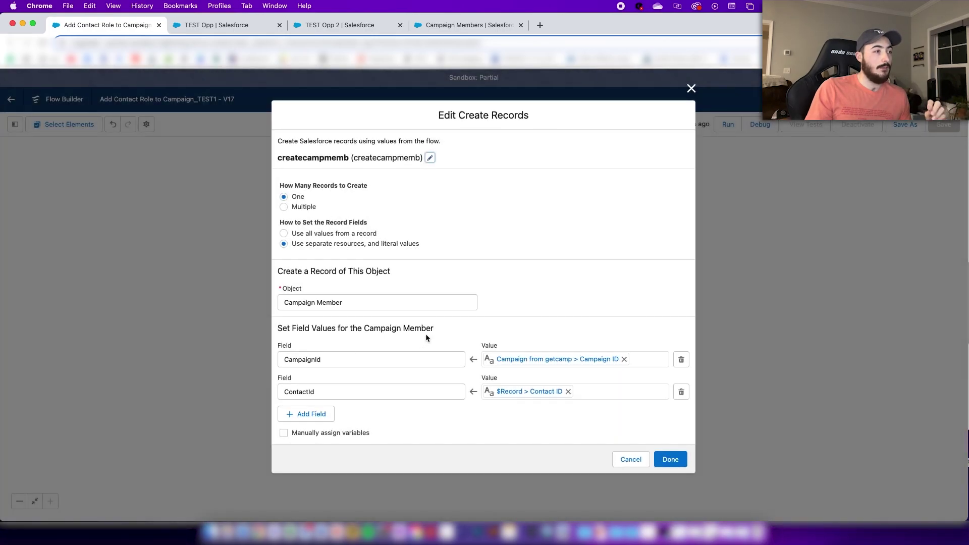
click(505, 363)
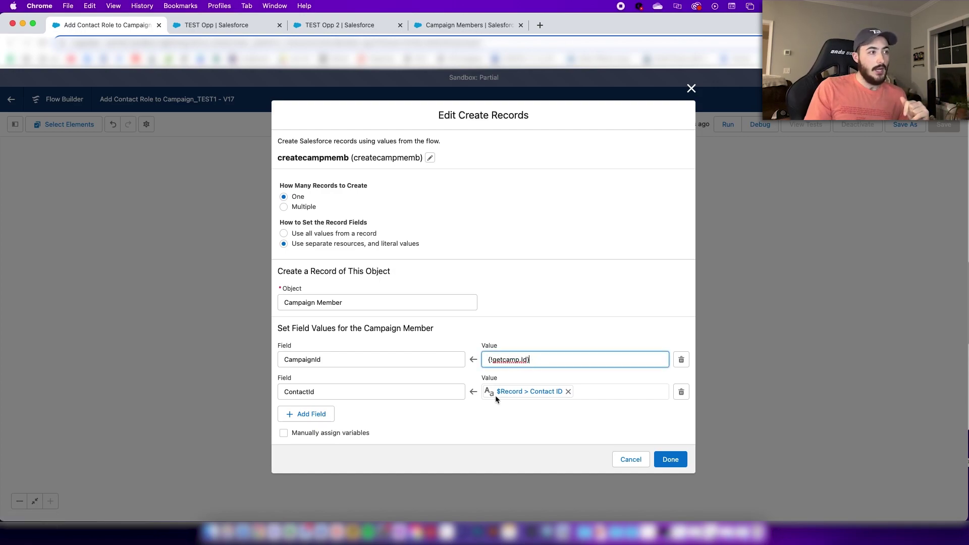
click(421, 393)
click(523, 393)
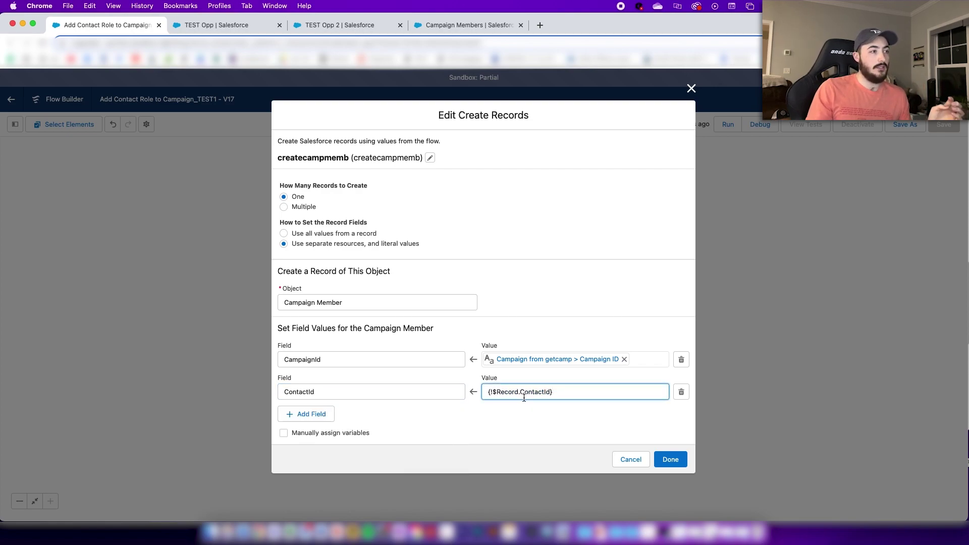
click(535, 414)
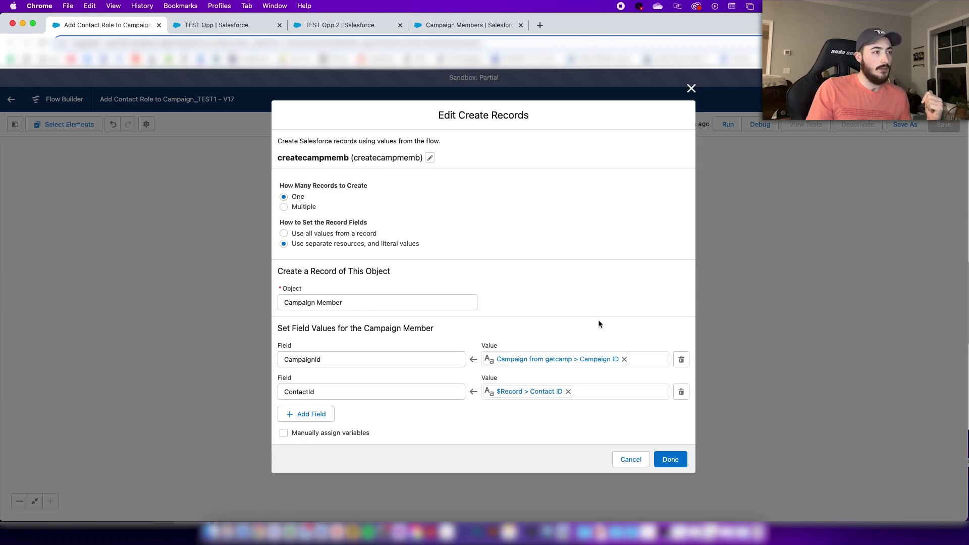
click(632, 460)
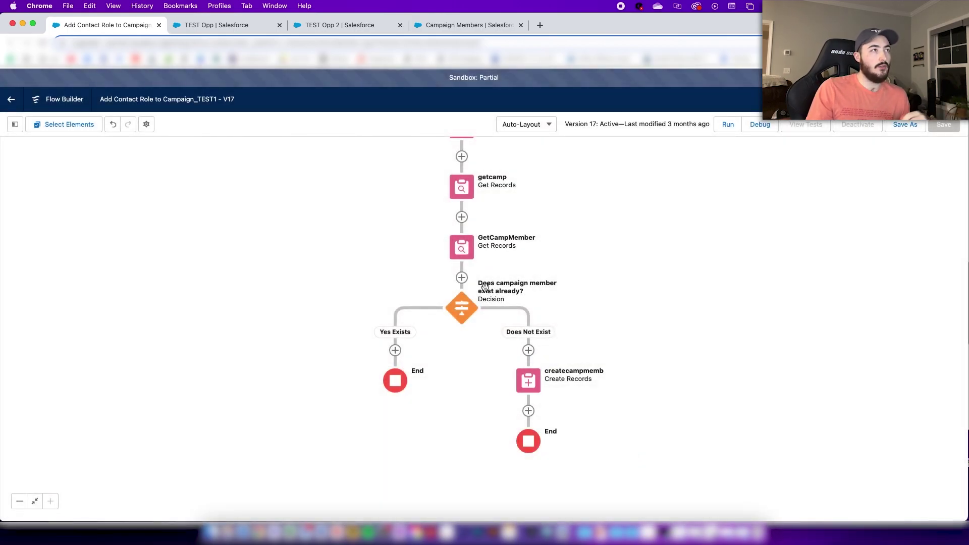
click(199, 25)
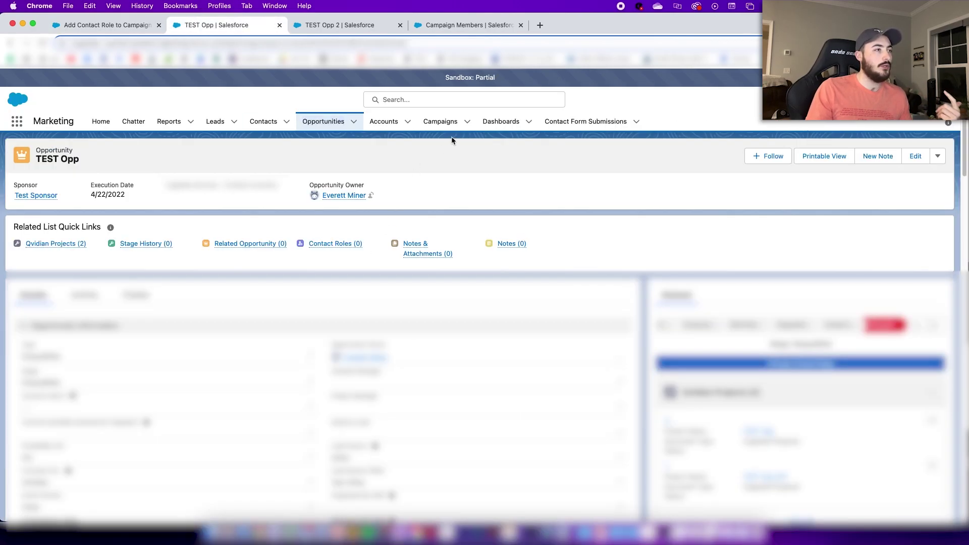
Add the test contact as a TEST Opp contact role, then open its record showing Contact Role Campaign TEST.
click(339, 245)
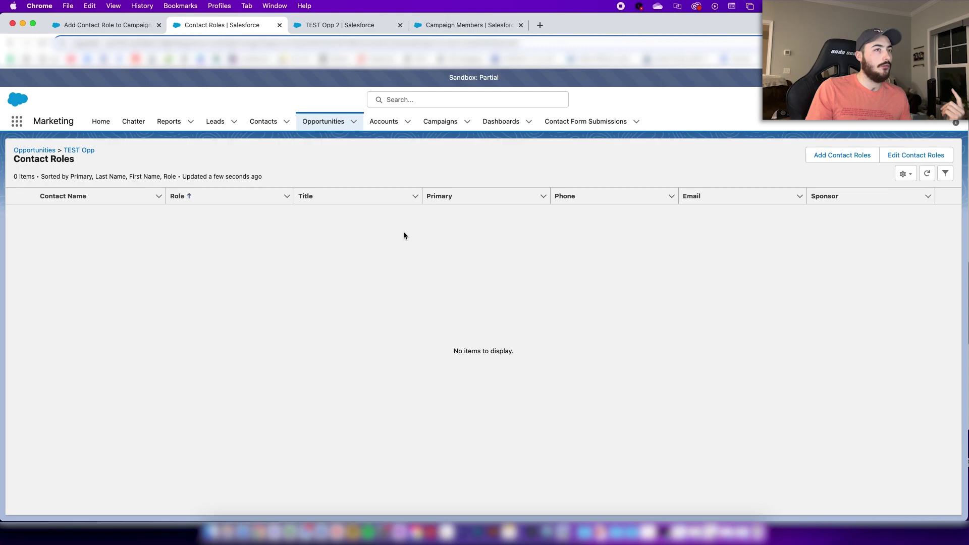
click(843, 157)
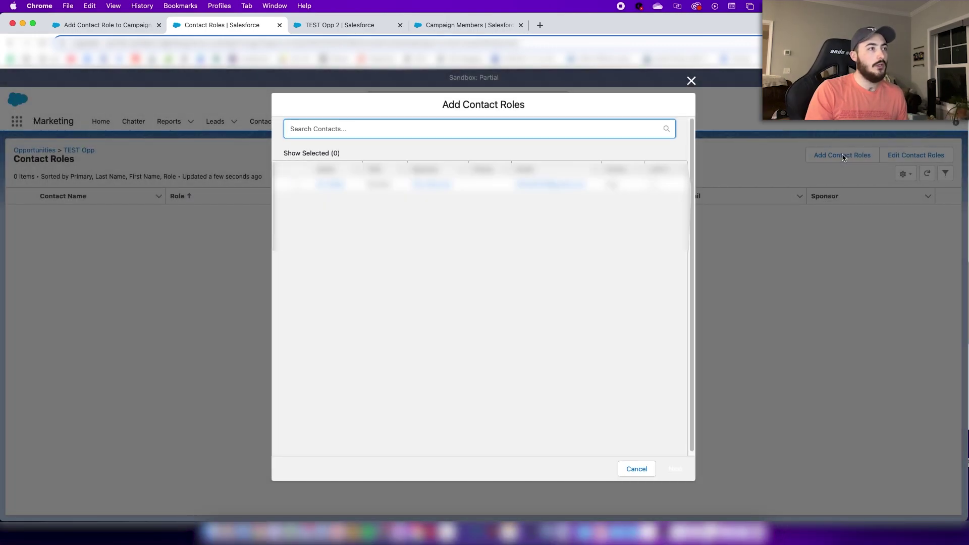
text(evere)
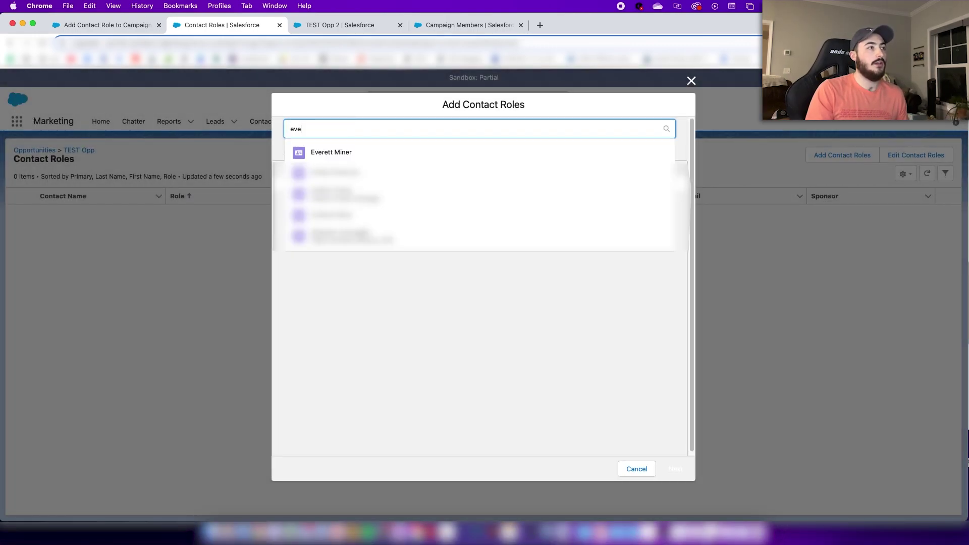
click(399, 174)
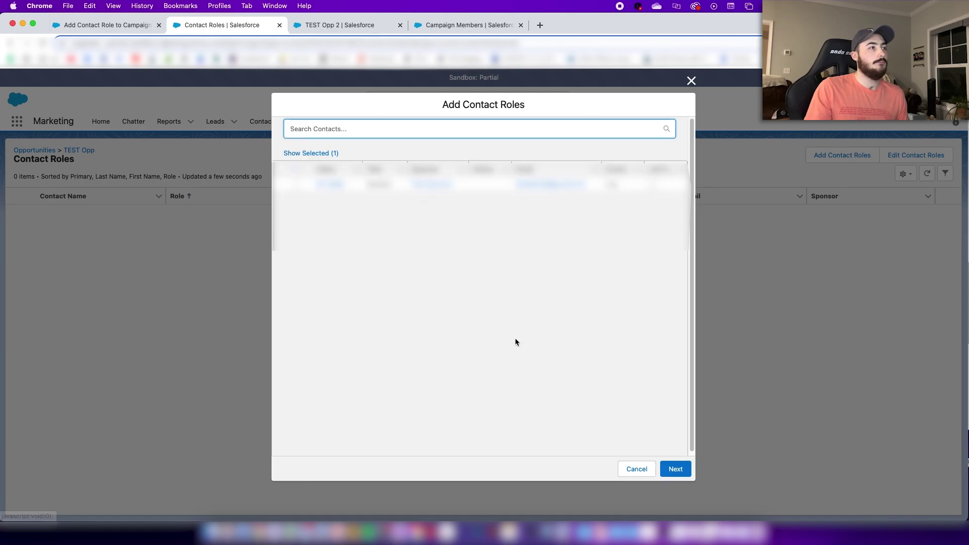
click(668, 469)
click(669, 465)
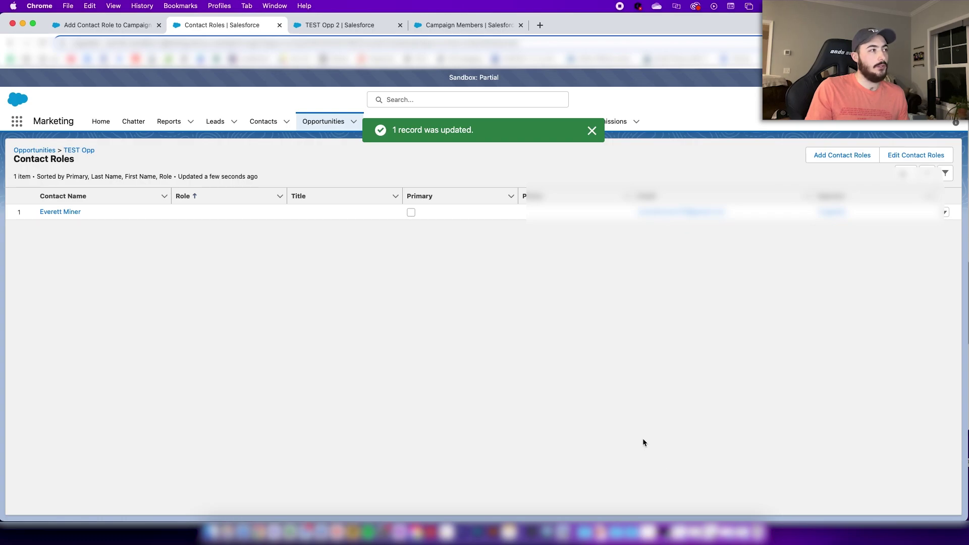
click(60, 212)
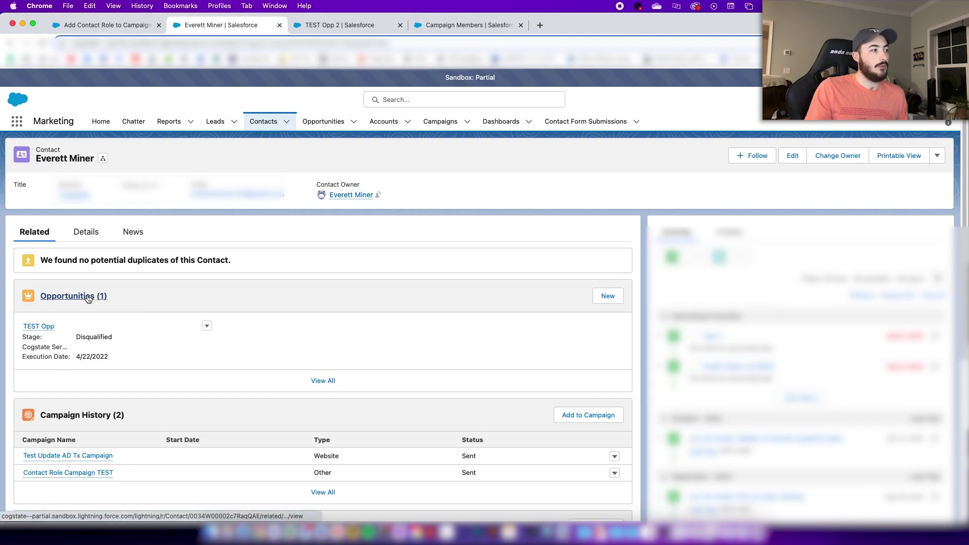
mouse_move(102, 474)
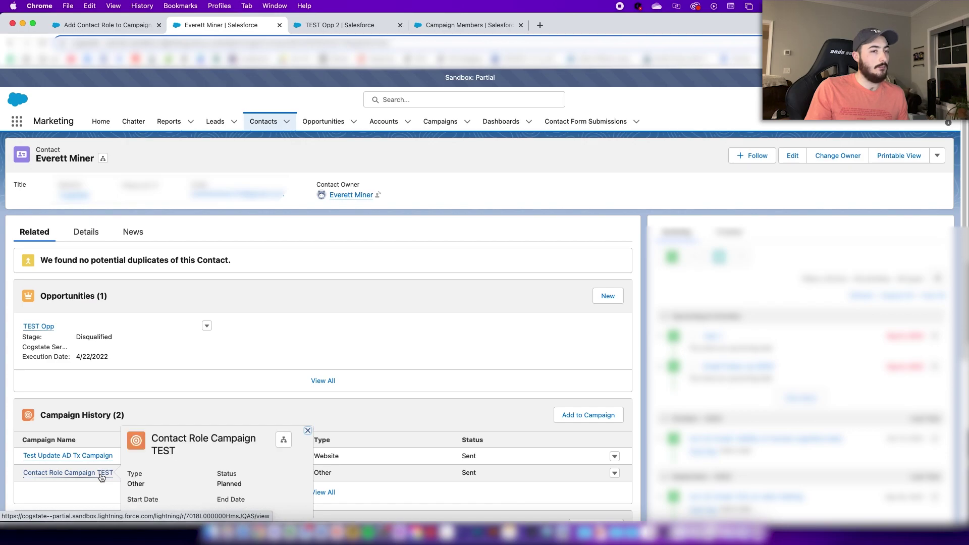
Add the test contact as a contact role on TEST Opp 2, then open the contact's record.
click(333, 27)
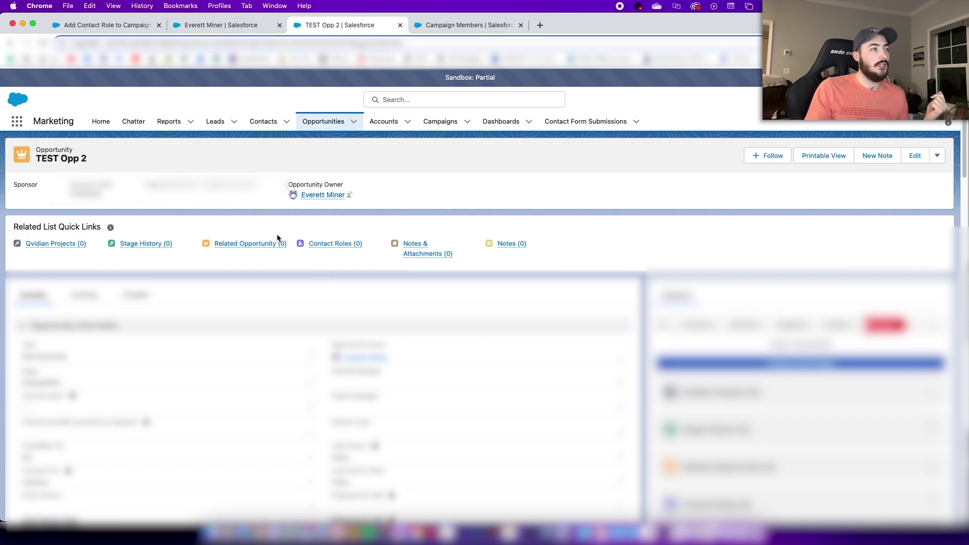
click(328, 244)
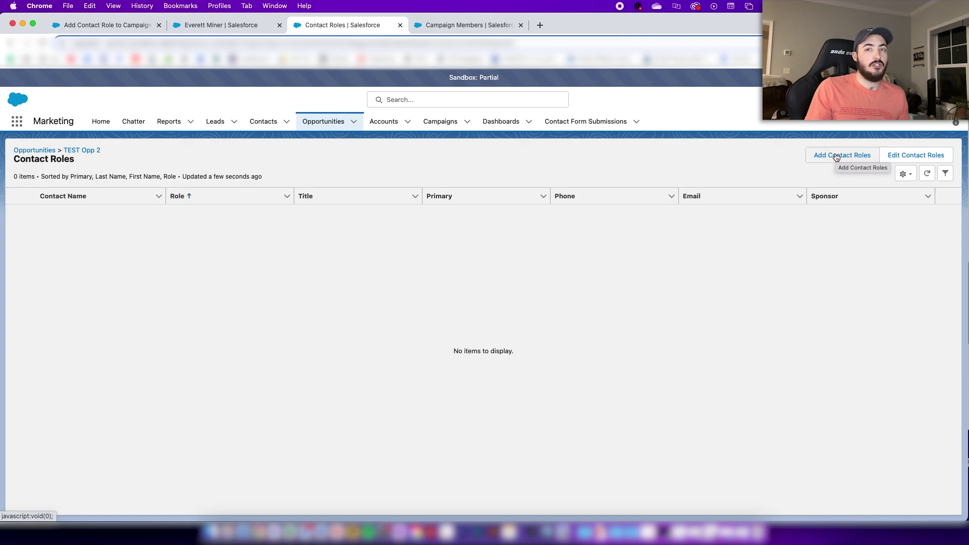
click(836, 156)
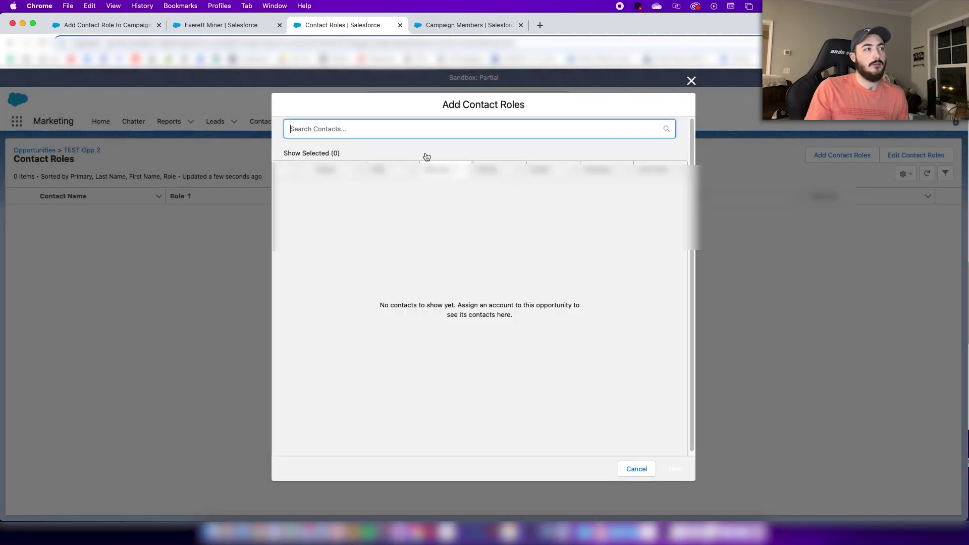
text(everett)
key(Return)
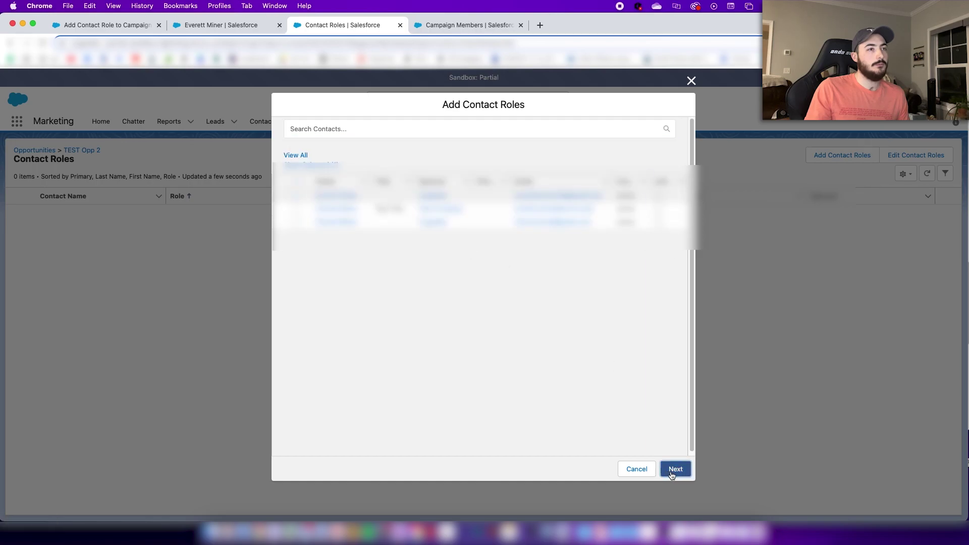
click(675, 469)
click(675, 461)
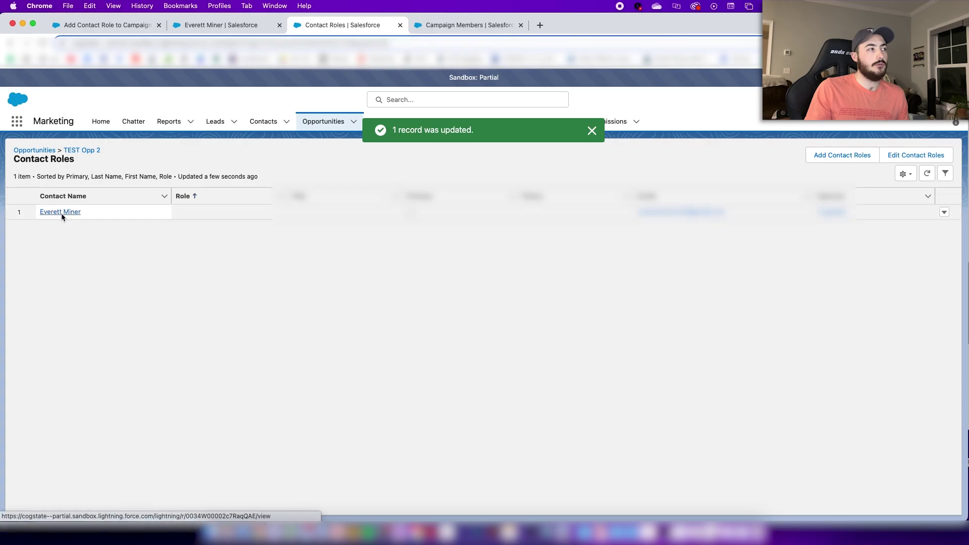
click(60, 213)
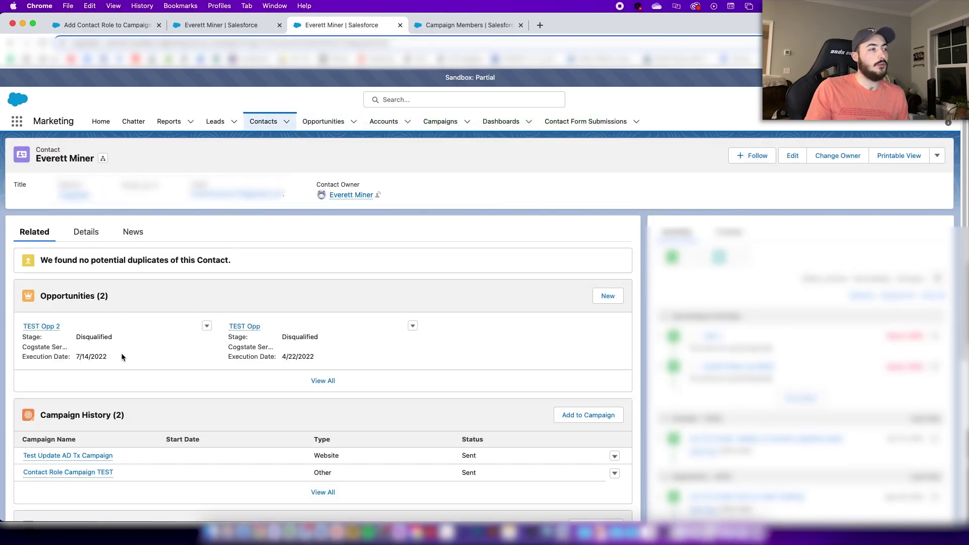
mouse_move(101, 479)
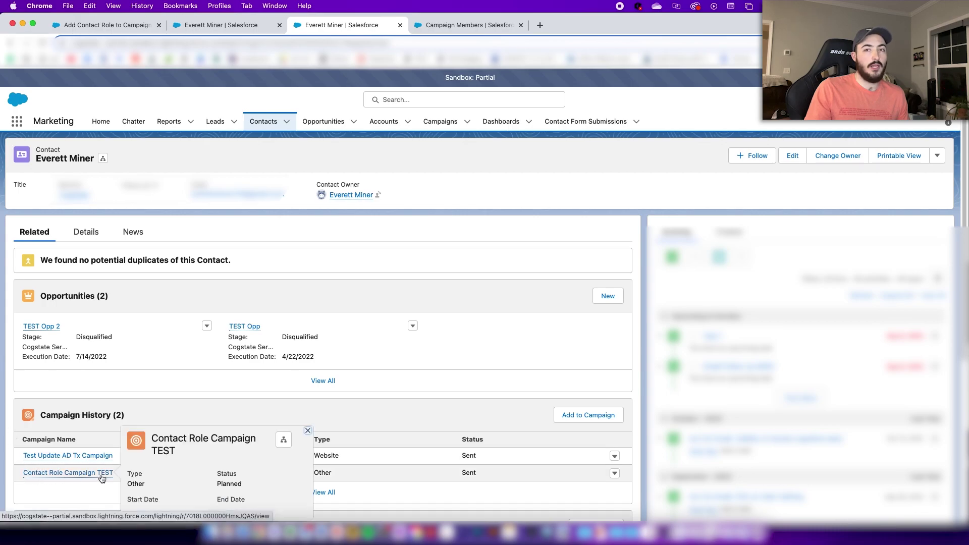